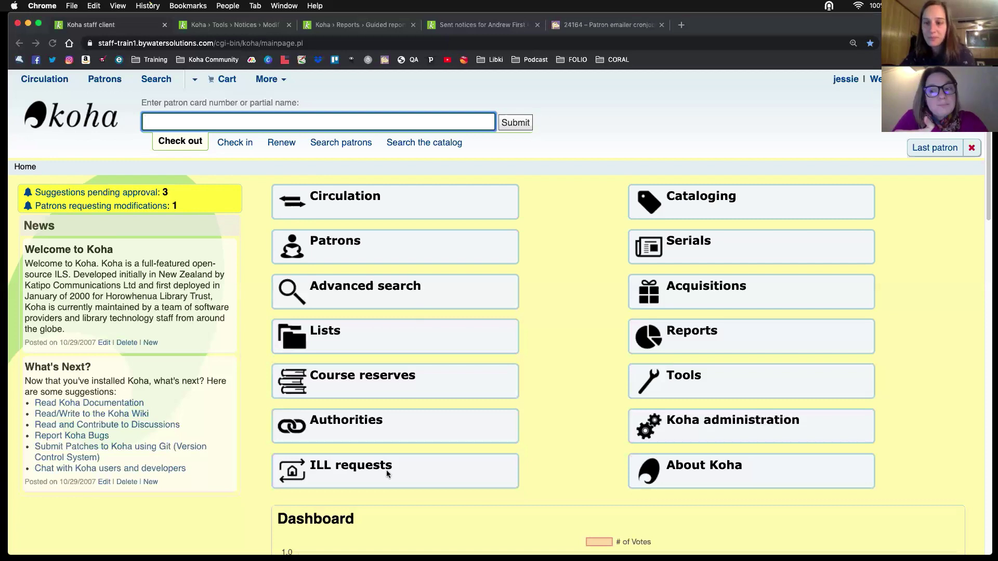
Step: Go to Tools > Notices & slips and open the BIGFINE 'Patrons with big fines' notice for editing
{"action": "left_click", "coordinate": [561, 389]}
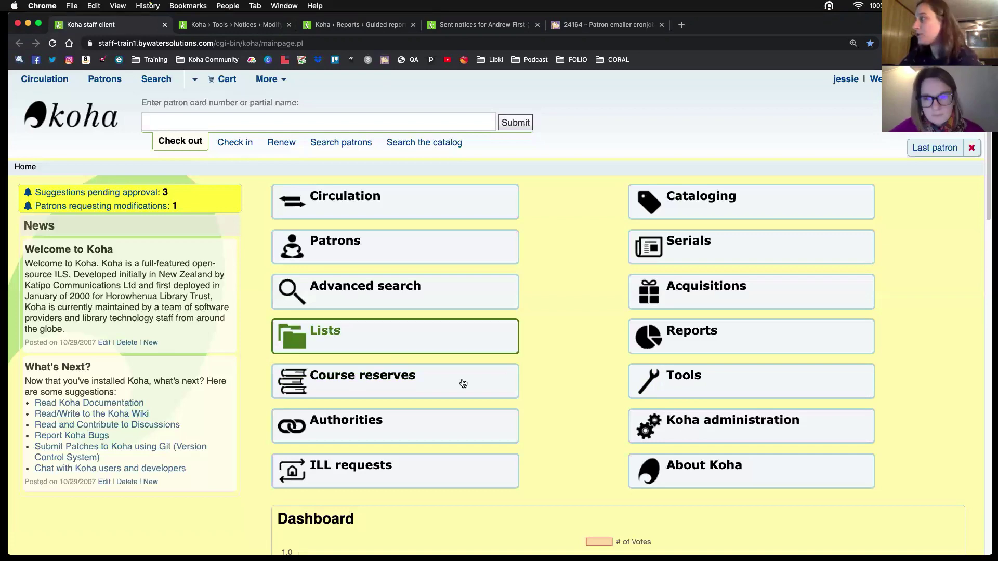
{"action": "left_click", "coordinate": [698, 398]}
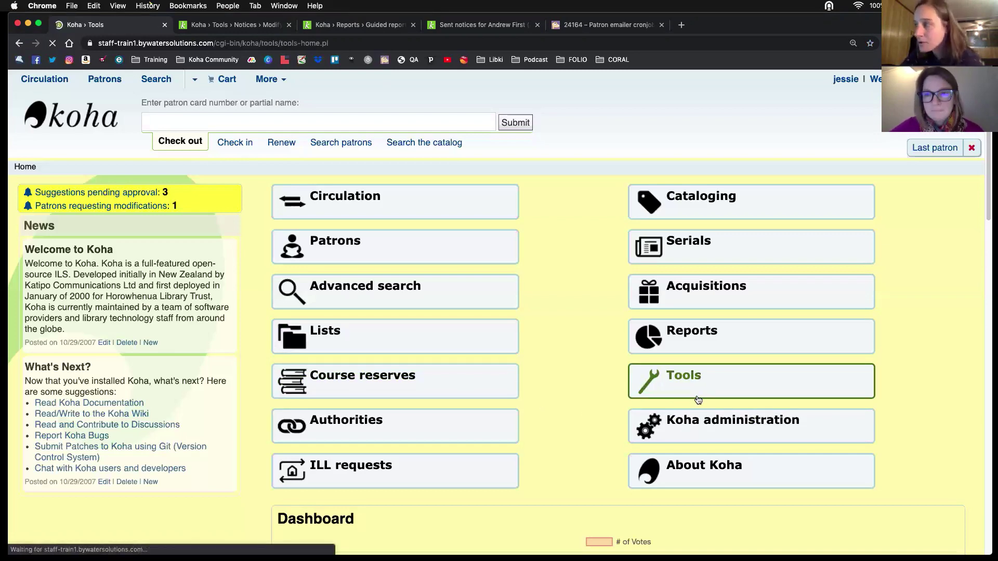
{"action": "left_click", "coordinate": [72, 314]}
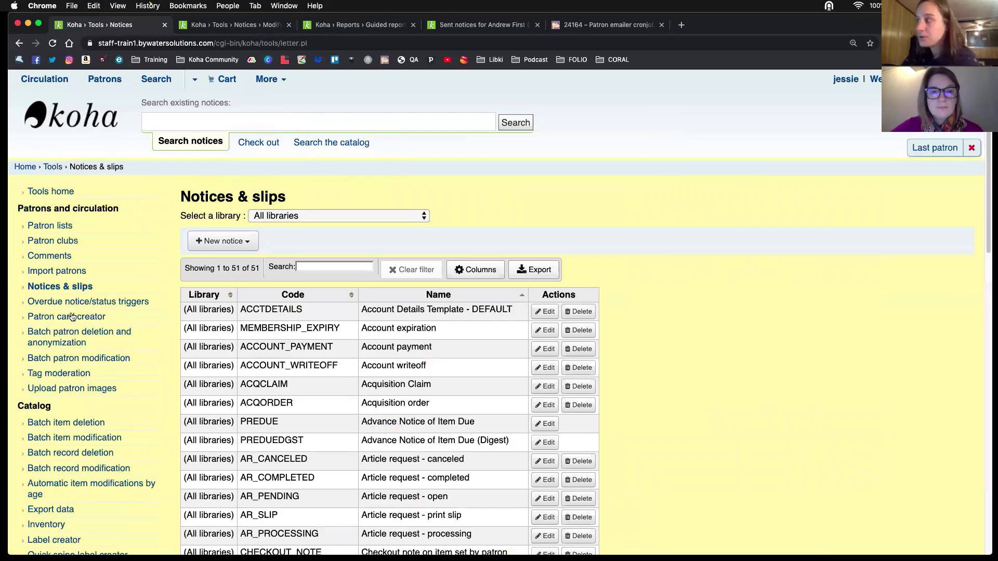
{"action": "scroll", "coordinate": [694, 472], "scroll_direction": "down", "scroll_amount": 5}
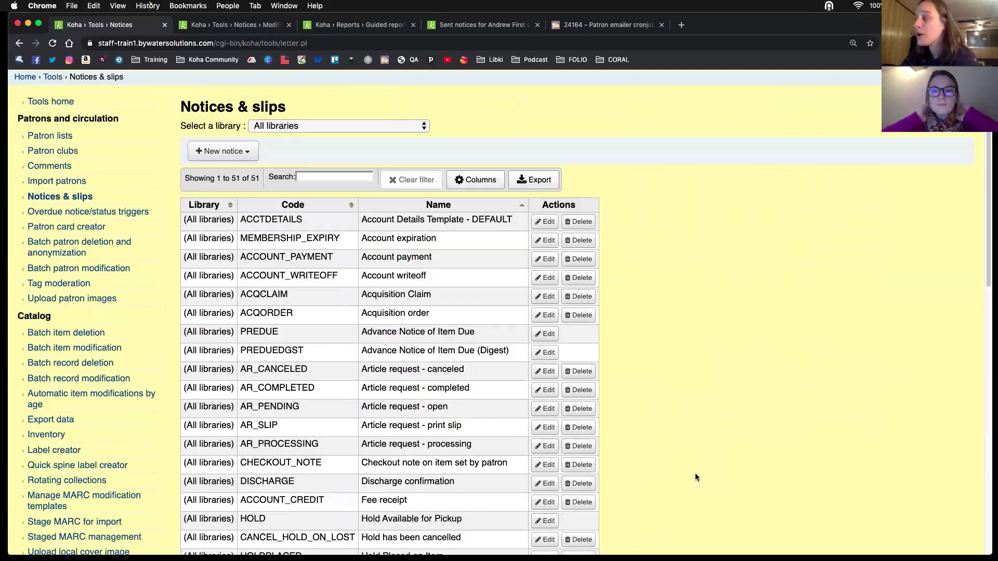
{"action": "scroll", "coordinate": [700, 481], "scroll_direction": "down", "scroll_amount": 2}
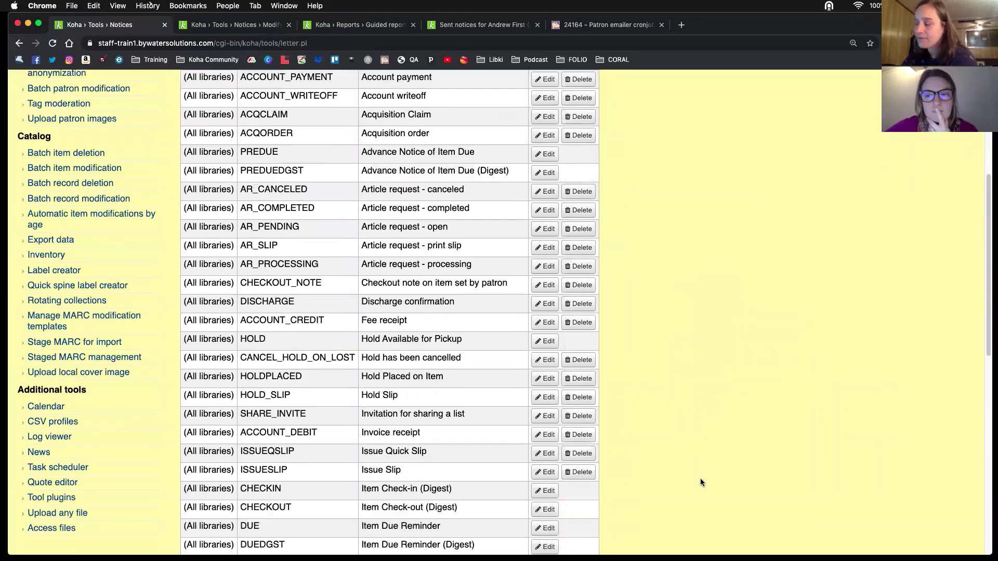
{"action": "scroll", "coordinate": [697, 482], "scroll_direction": "down", "scroll_amount": 9}
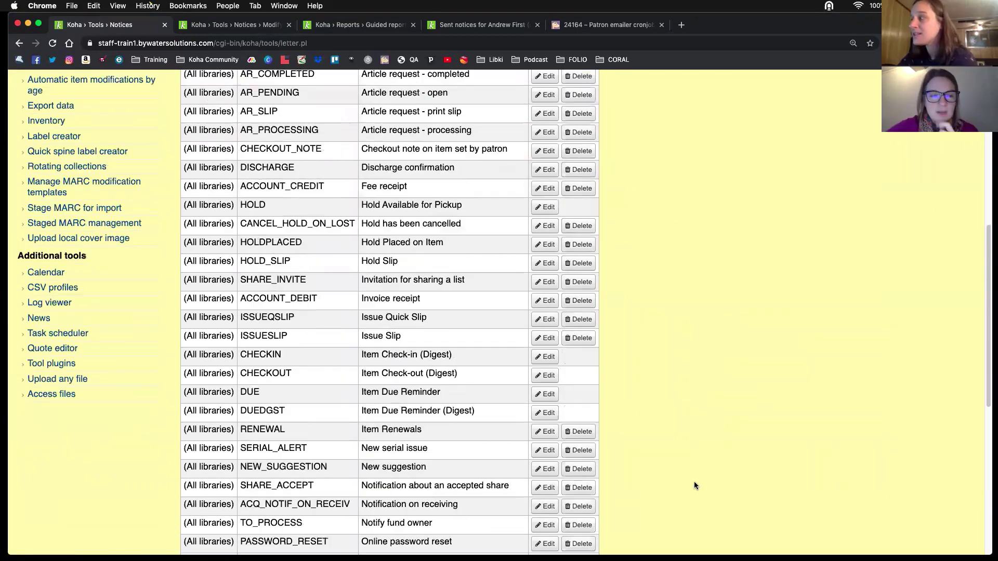
{"action": "scroll", "coordinate": [694, 486], "scroll_direction": "down", "scroll_amount": 5}
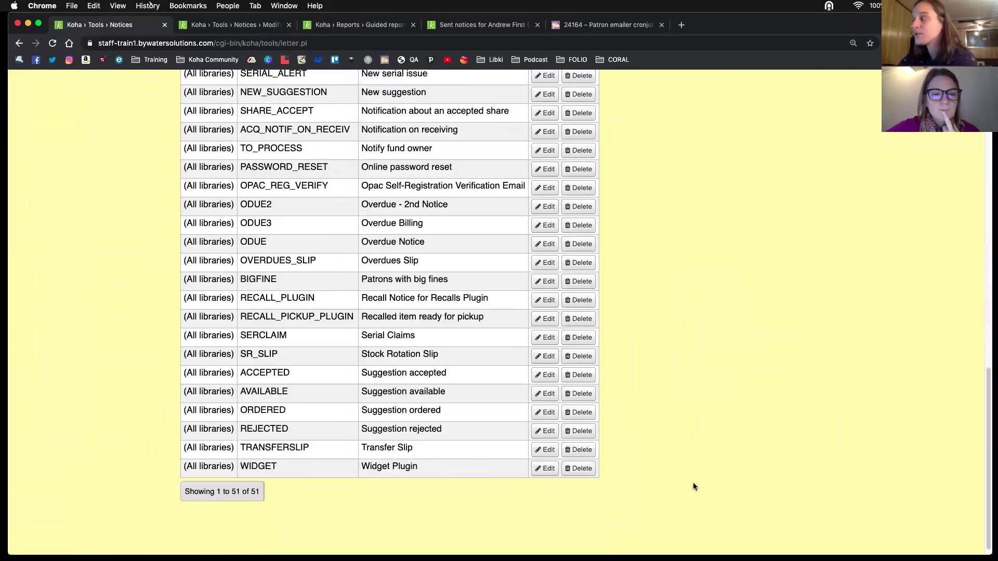
{"action": "left_click_drag", "start_coordinate": [239, 280], "coordinate": [285, 288]}
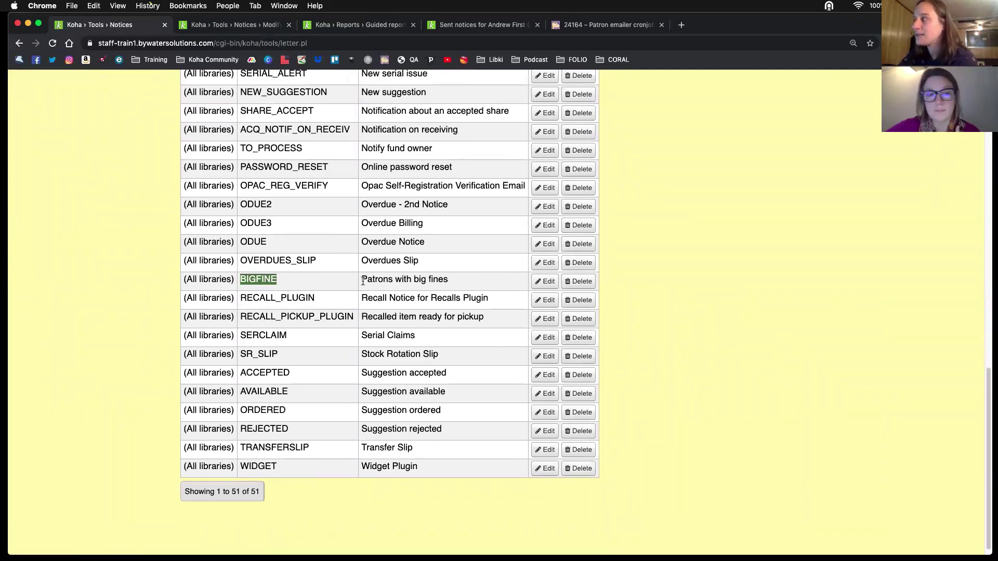
{"action": "left_click_drag", "start_coordinate": [361, 281], "coordinate": [460, 284]}
{"action": "left_click", "coordinate": [540, 282]}
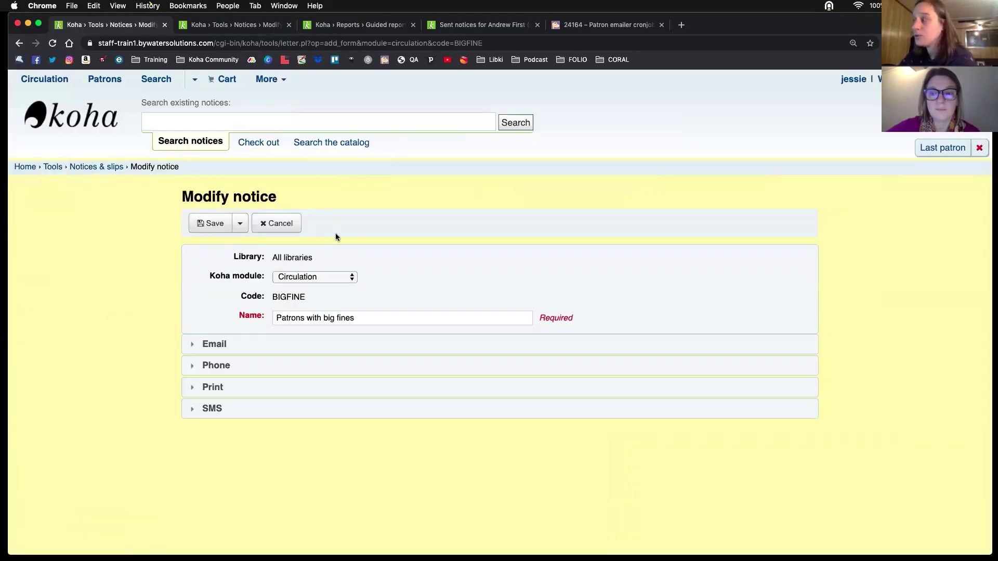
Step: Add the line 'Thank you so much!!' after 'Please pay up.' in the BIGFINE email, then save
{"action": "left_click", "coordinate": [280, 349]}
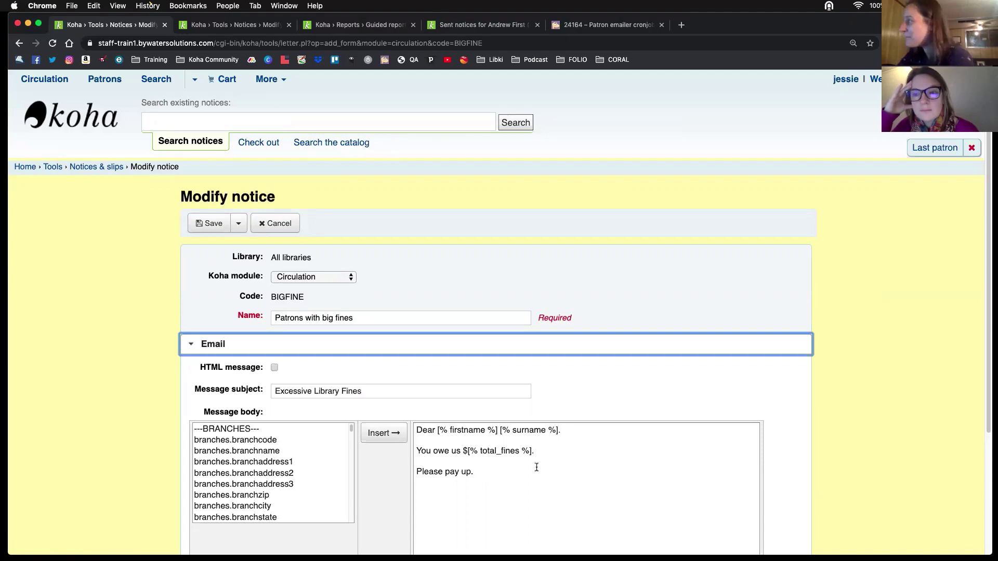
{"action": "left_click", "coordinate": [569, 462]}
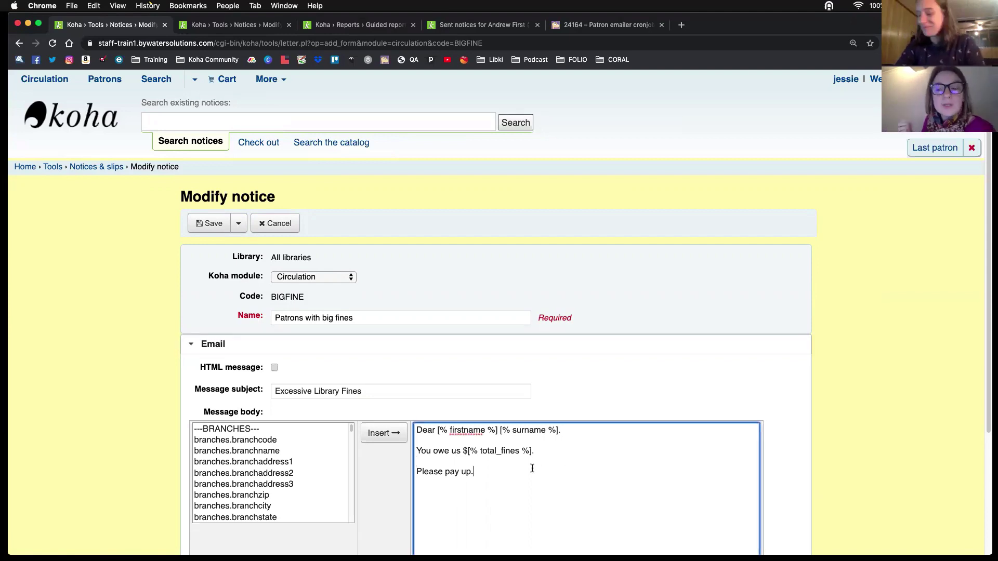
{"action": "key", "text": "Return"}
{"action": "key", "text": "Return"}
{"action": "type", "text": "Thank you s"}
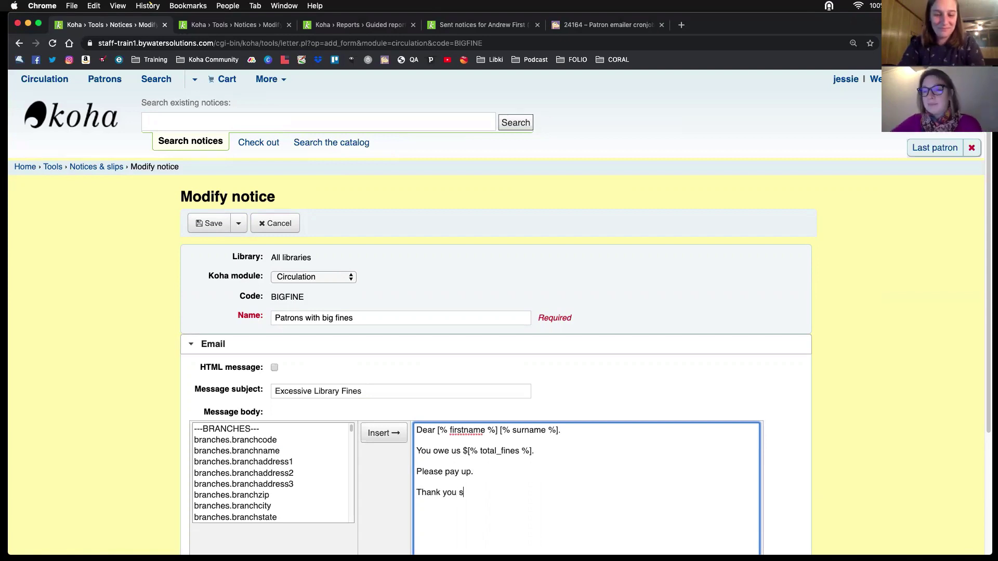
{"action": "type", "text": "o much!!"}
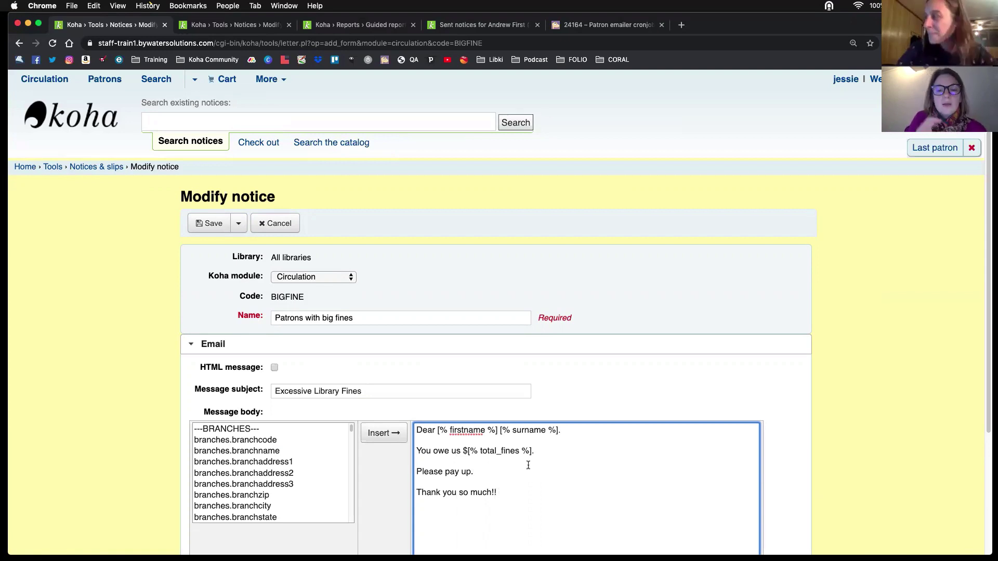
{"action": "scroll", "coordinate": [539, 467], "scroll_direction": "down", "scroll_amount": 2}
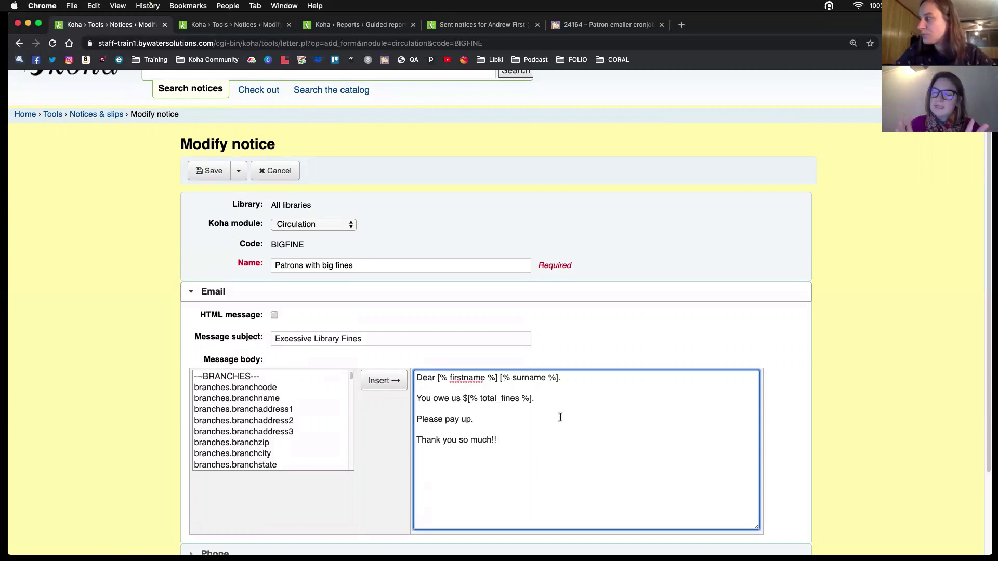
{"action": "scroll", "coordinate": [525, 494], "scroll_direction": "down", "scroll_amount": 3}
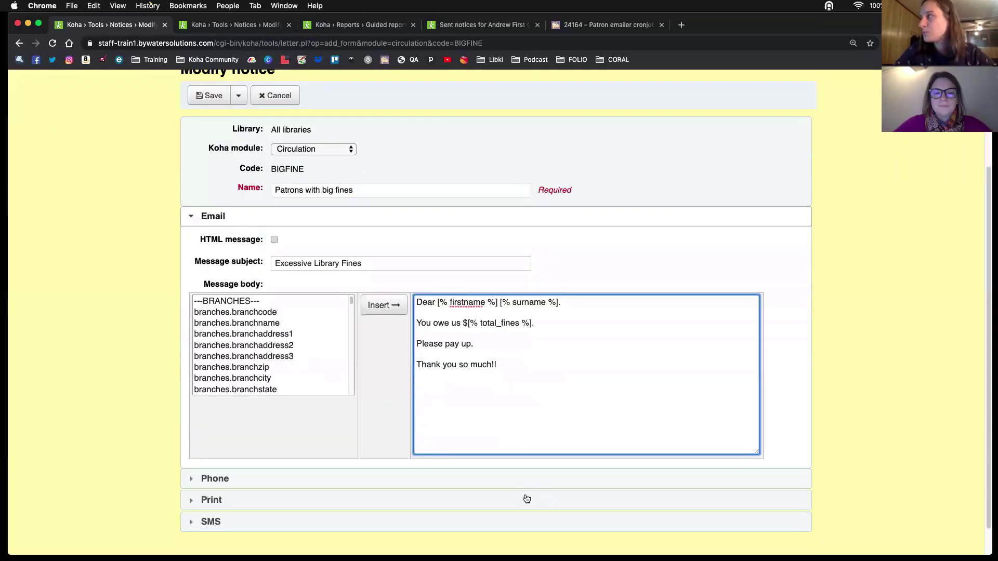
{"action": "left_click", "coordinate": [208, 96]}
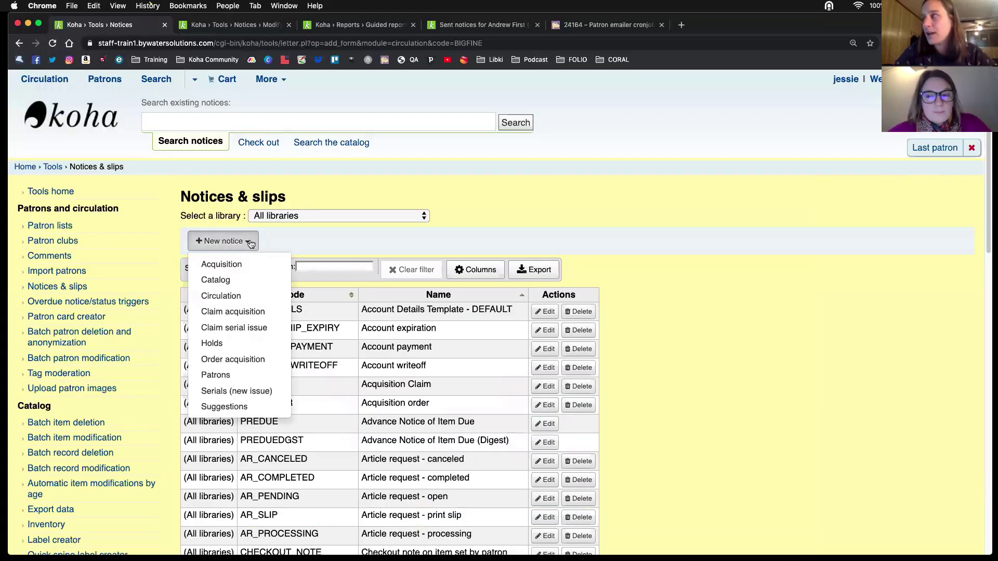
Step: Review a new Circulation notice's module and Code fields, cancel it, and return to the staff home page
{"action": "left_click", "coordinate": [248, 243]}
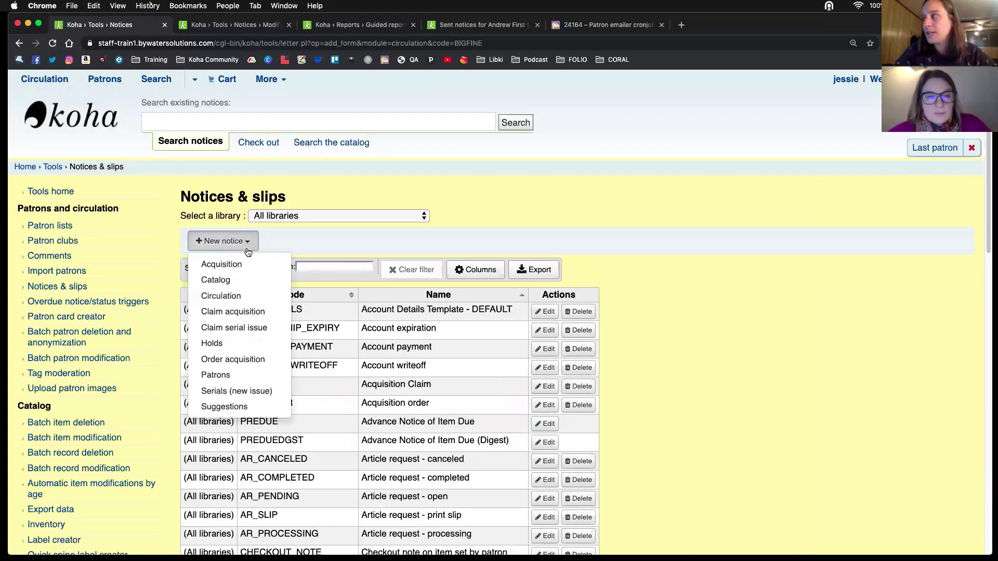
{"action": "left_click", "coordinate": [239, 296]}
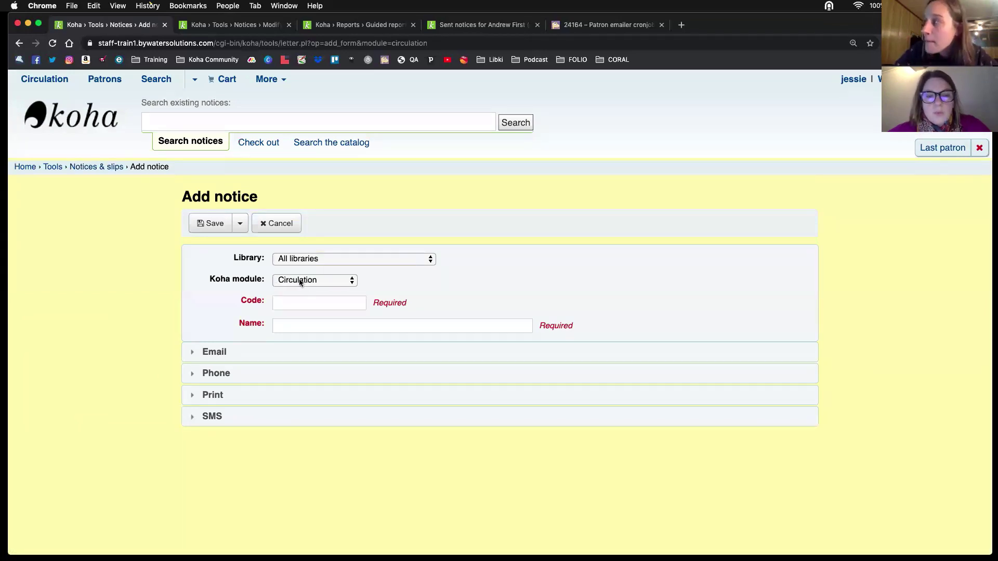
{"action": "left_click_drag", "start_coordinate": [210, 279], "coordinate": [329, 284]}
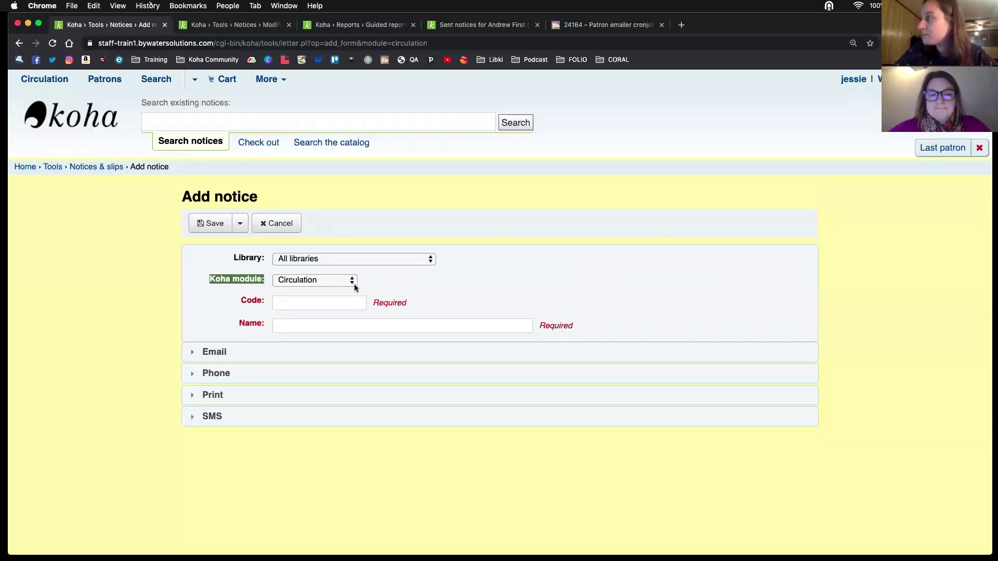
{"action": "left_click_drag", "start_coordinate": [241, 301], "coordinate": [265, 302]}
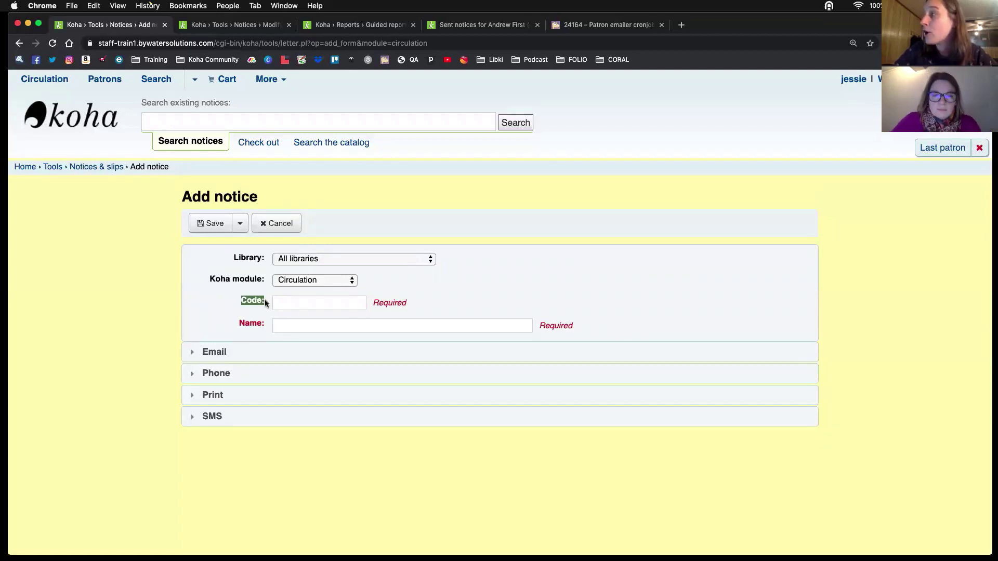
{"action": "left_click", "coordinate": [291, 223]}
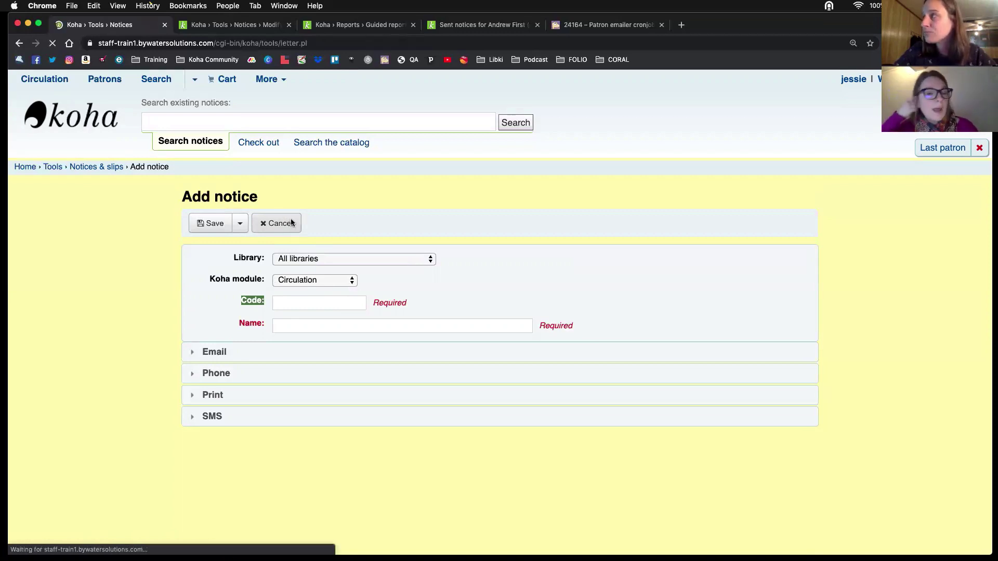
{"action": "left_click", "coordinate": [80, 115]}
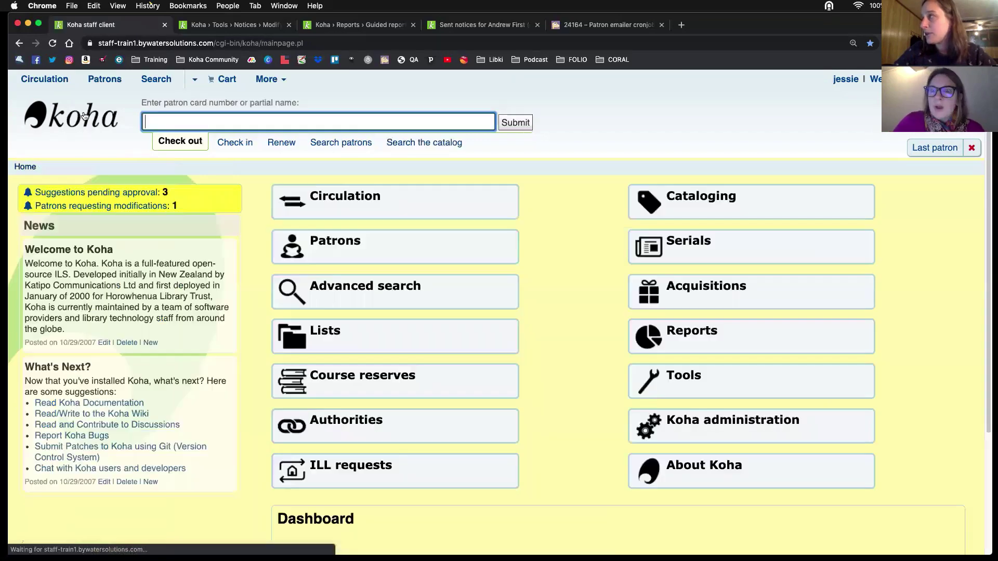
Step: Open Reports > Use saved and locate report 48, 'Patrons Who Owe A Lot of Money'
{"action": "left_click", "coordinate": [687, 339]}
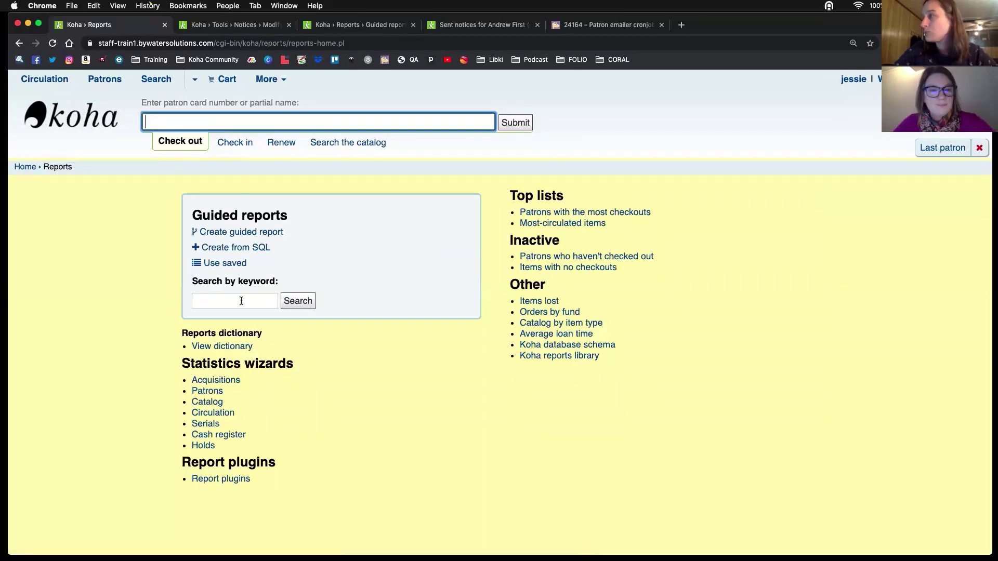
{"action": "left_click", "coordinate": [227, 265]}
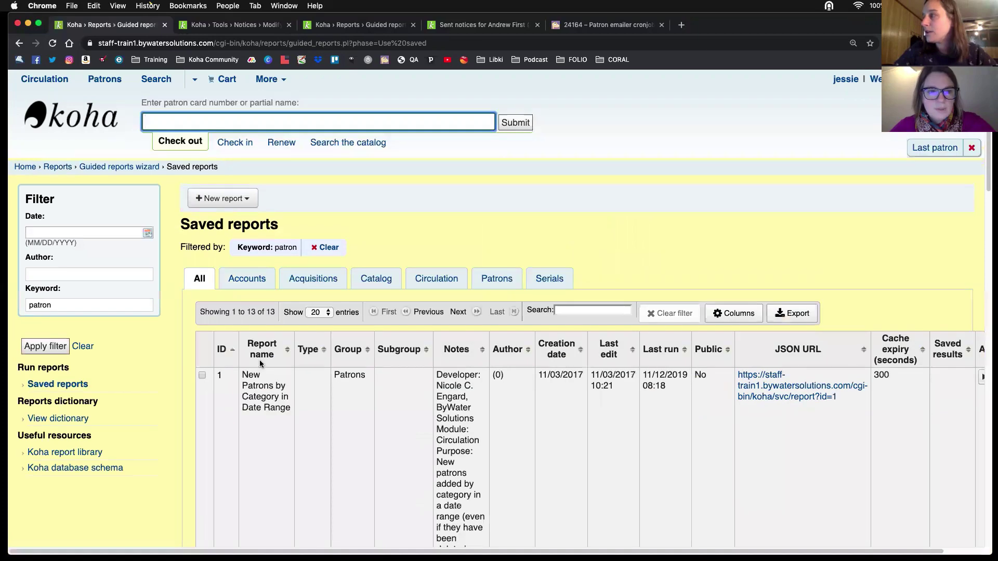
{"action": "scroll", "coordinate": [259, 360], "scroll_direction": "down", "scroll_amount": 20}
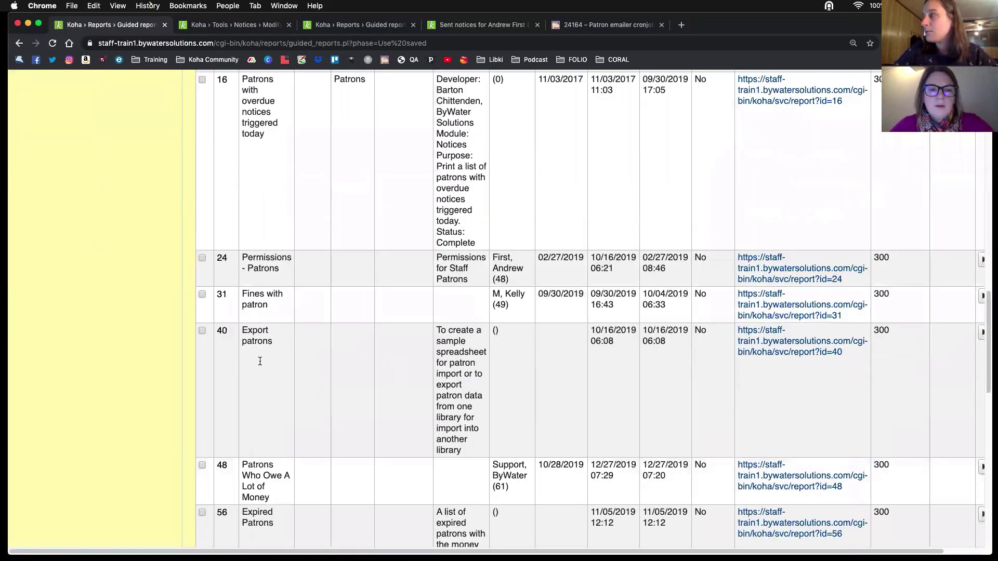
{"action": "scroll", "coordinate": [258, 358], "scroll_direction": "up", "scroll_amount": 3}
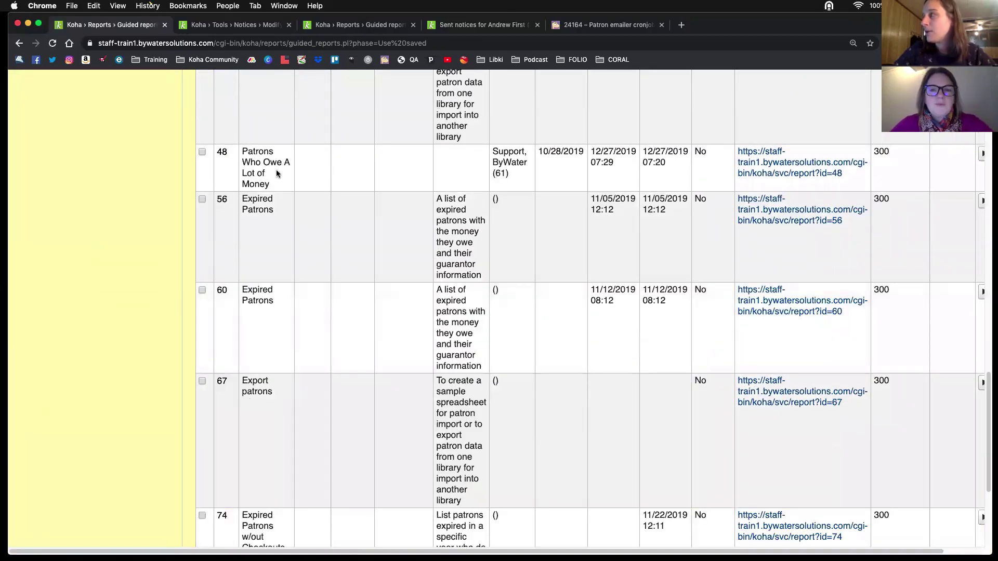
{"action": "left_click_drag", "start_coordinate": [248, 150], "coordinate": [287, 185]}
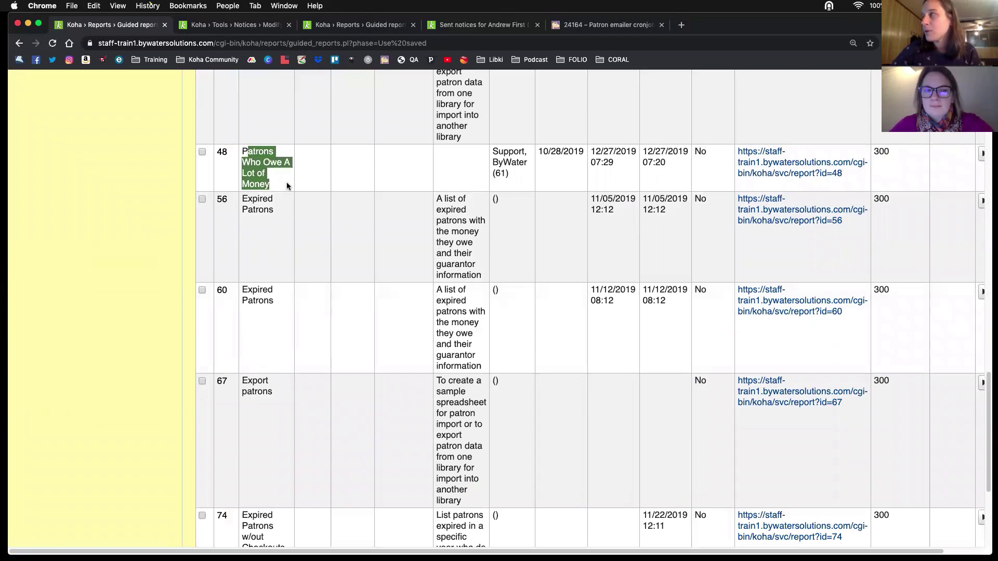
{"action": "scroll", "coordinate": [361, 175], "scroll_direction": "right", "scroll_amount": 3}
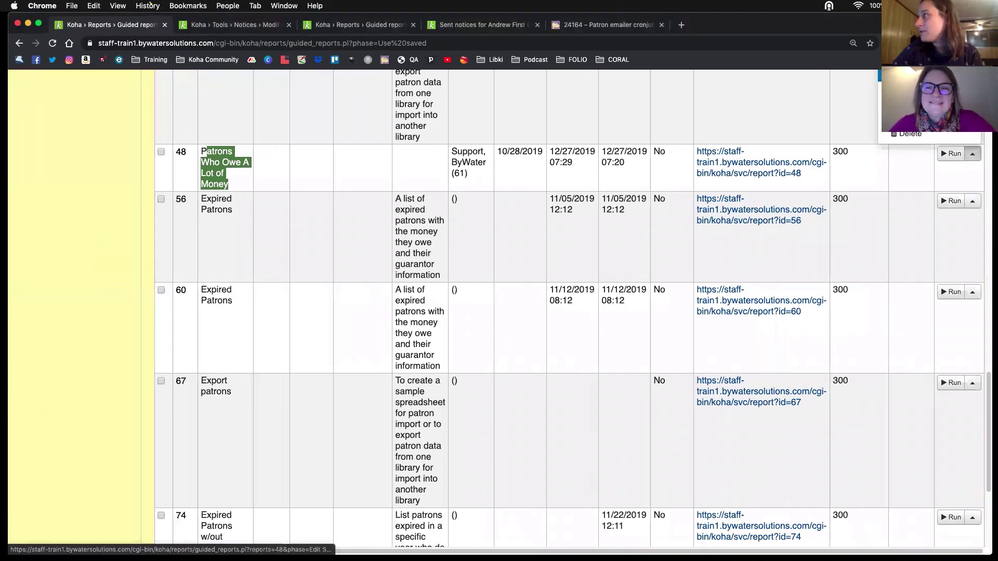
Step: Show the SQL code for report 48 from its Run dropdown
{"action": "left_click", "coordinate": [973, 155]}
{"action": "left_click", "coordinate": [908, 128]}
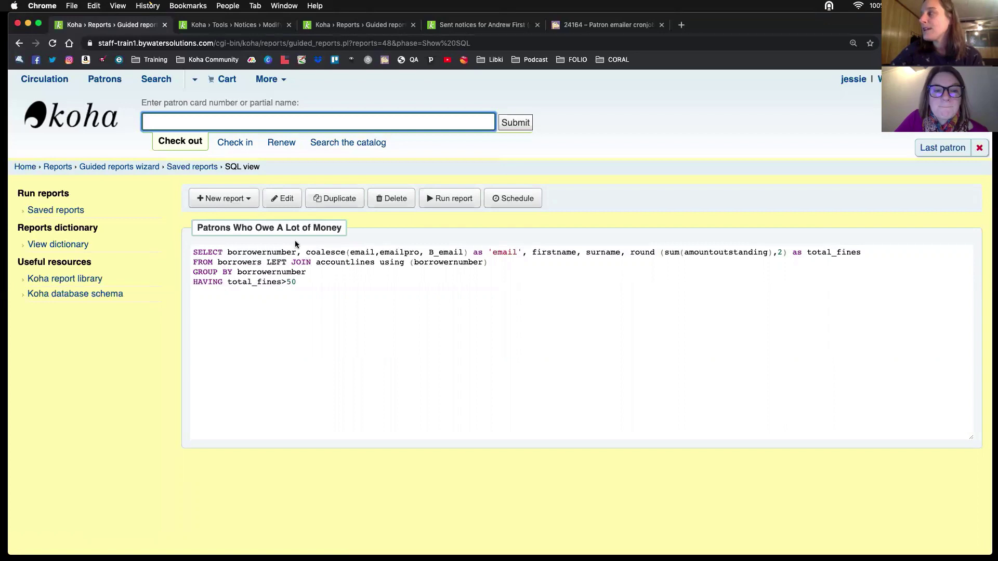
Step: Run report 48, returning two patrons with fines of 78.00 and 59.05
{"action": "left_click", "coordinate": [462, 202]}
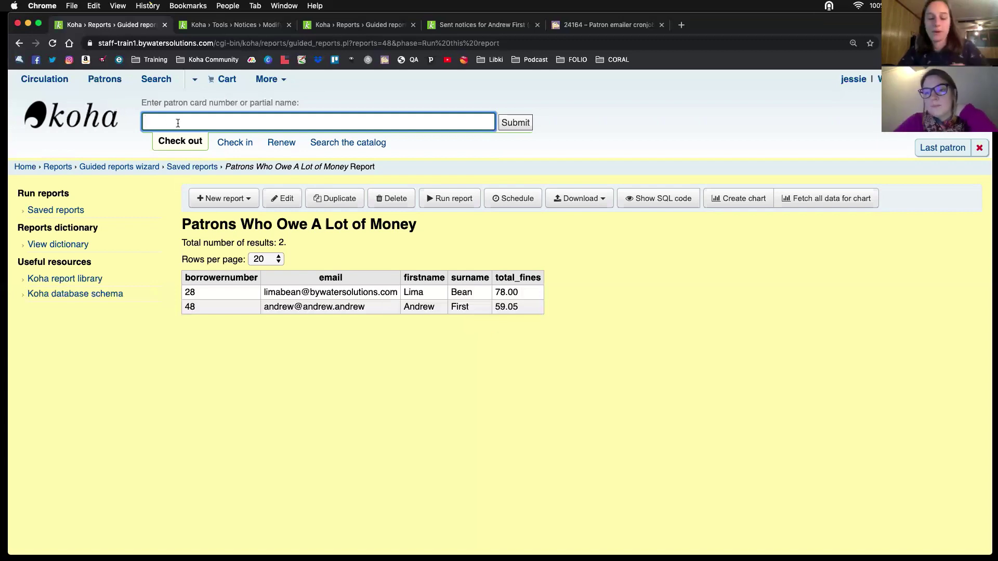
Step: Search for the first patron by name and open their record
{"action": "type", "text": "lima"}
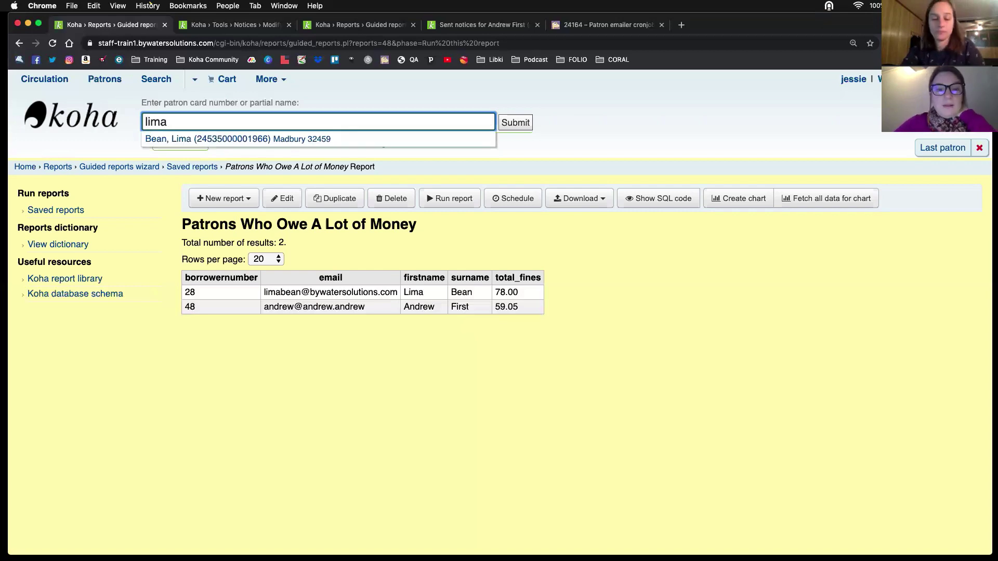
{"action": "left_click", "coordinate": [208, 138]}
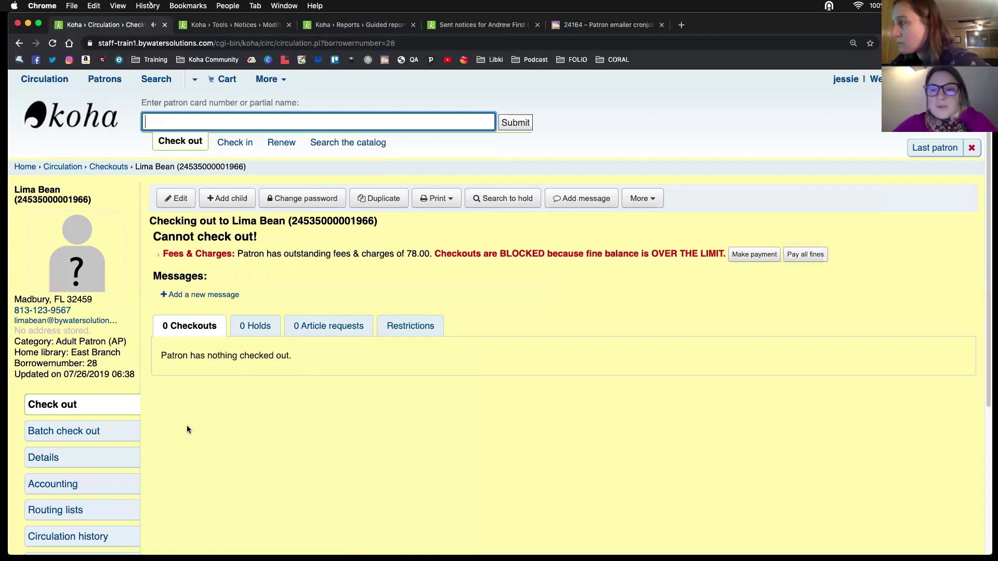
{"action": "scroll", "coordinate": [187, 428], "scroll_direction": "down", "scroll_amount": 5}
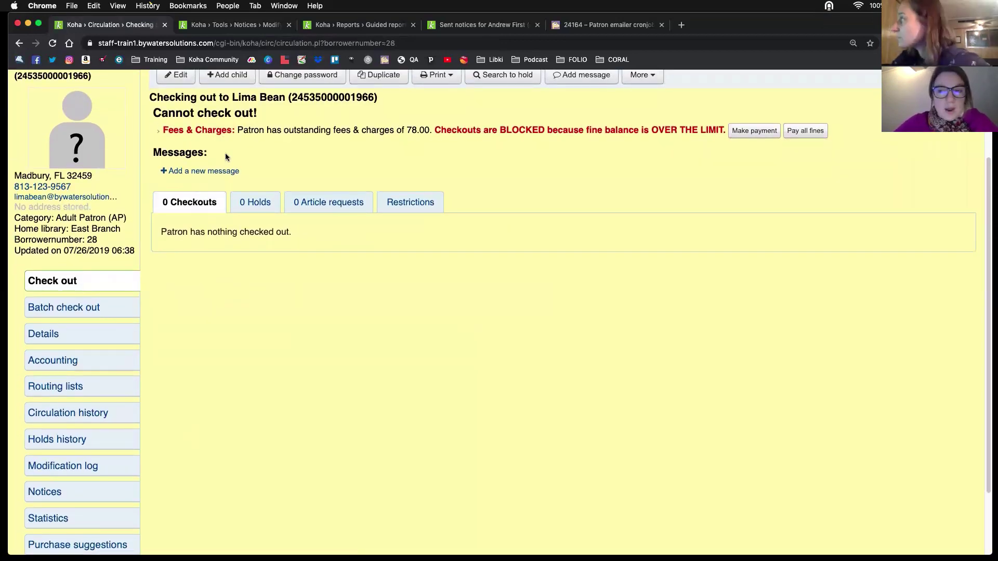
{"action": "scroll", "coordinate": [227, 159], "scroll_direction": "up", "scroll_amount": 2}
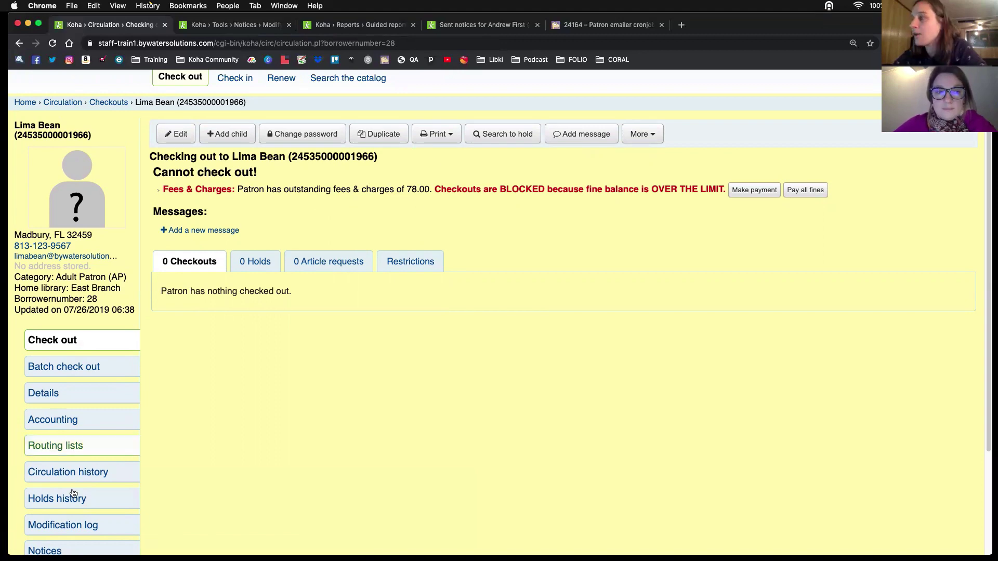
{"action": "scroll", "coordinate": [71, 496], "scroll_direction": "down", "scroll_amount": 3}
Step: Show the patron's Sent notices and expand the pending 'You owe us $78.00.' fines email
{"action": "left_click", "coordinate": [52, 470]}
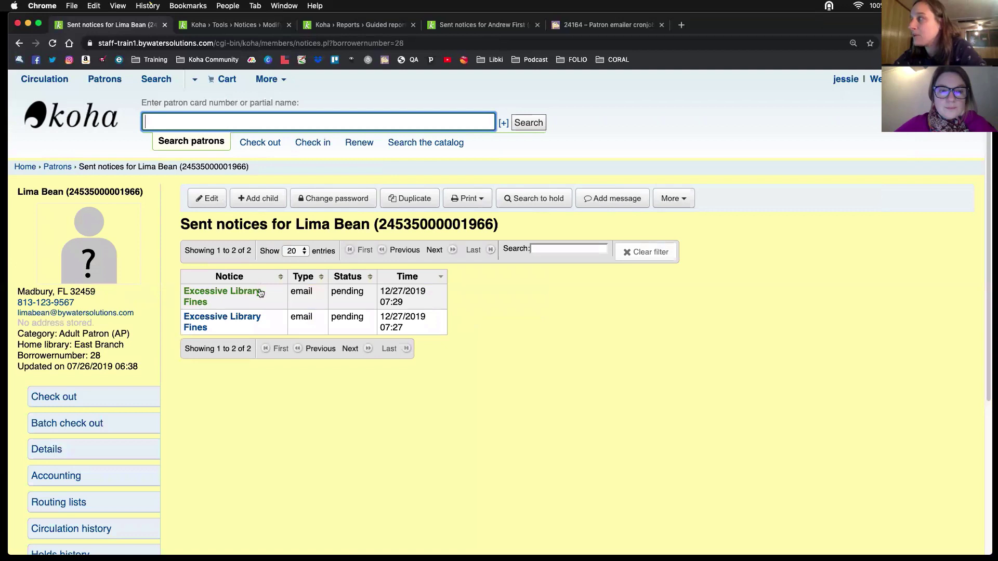
{"action": "left_click", "coordinate": [234, 295]}
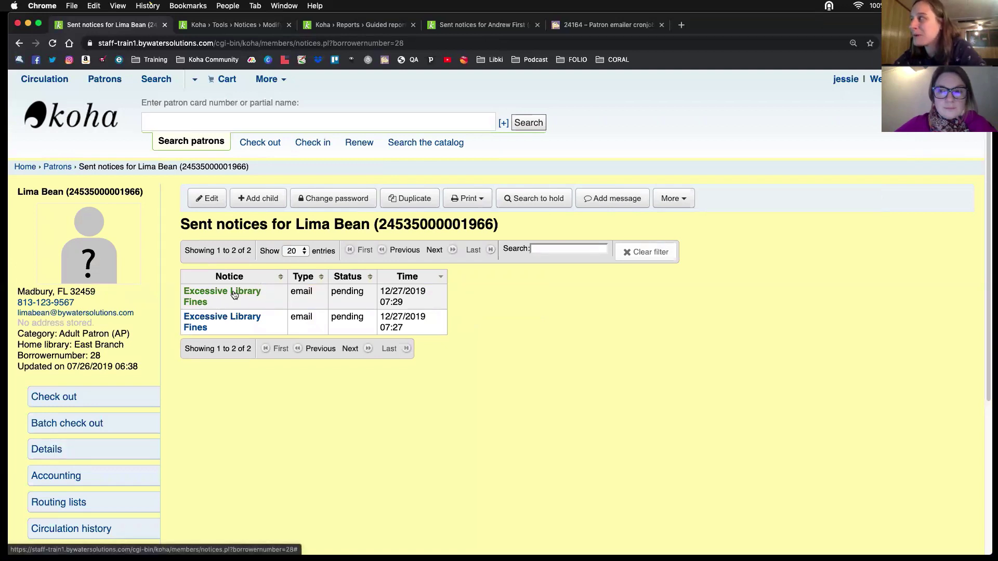
{"action": "left_click_drag", "start_coordinate": [190, 310], "coordinate": [274, 357]}
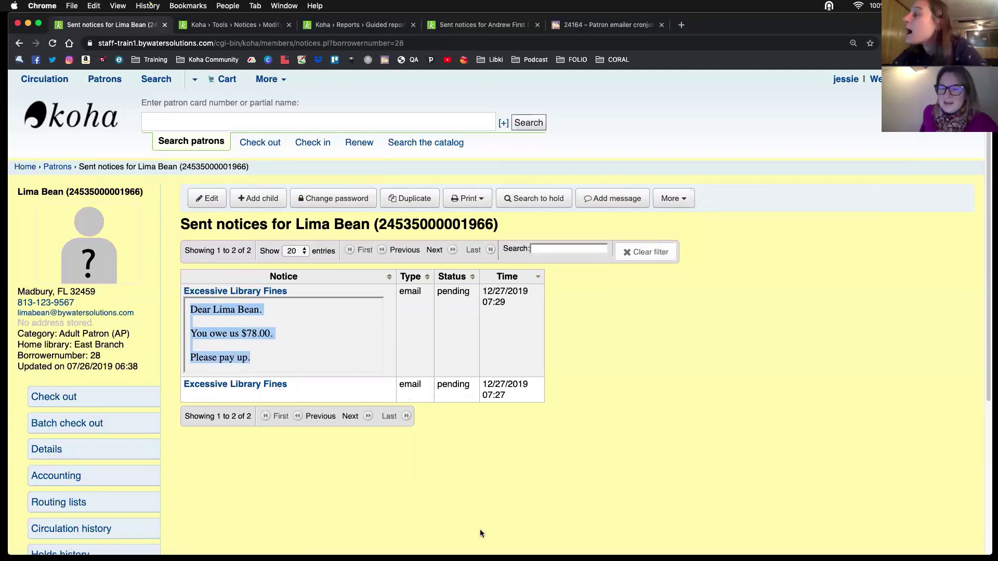
{"action": "left_click", "coordinate": [172, 125]}
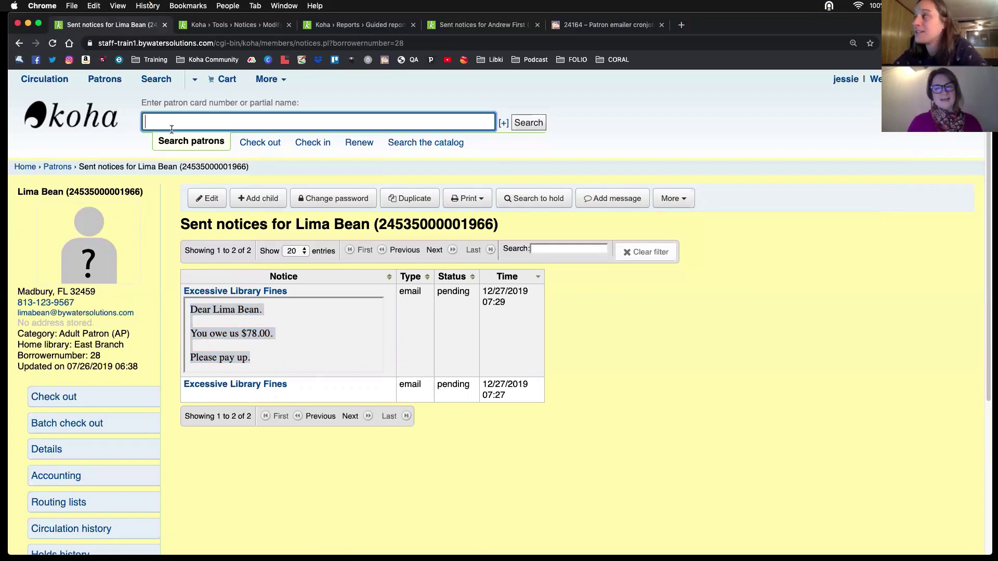
Step: Search the second patron and expand their pending 'You owe us $59.05.' Excessive Library Fines notice
{"action": "type", "text": "andrew"}
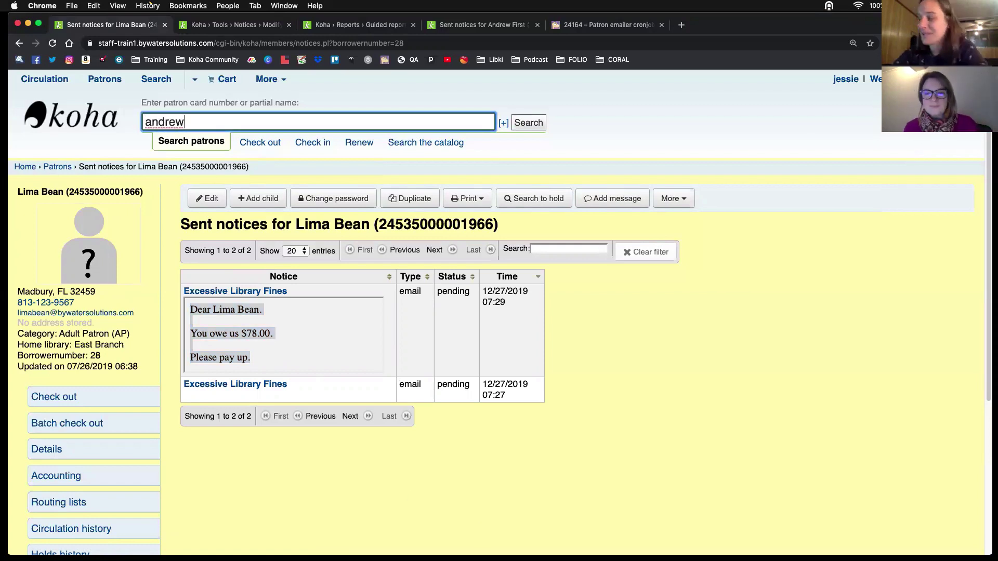
{"action": "key", "text": "Return"}
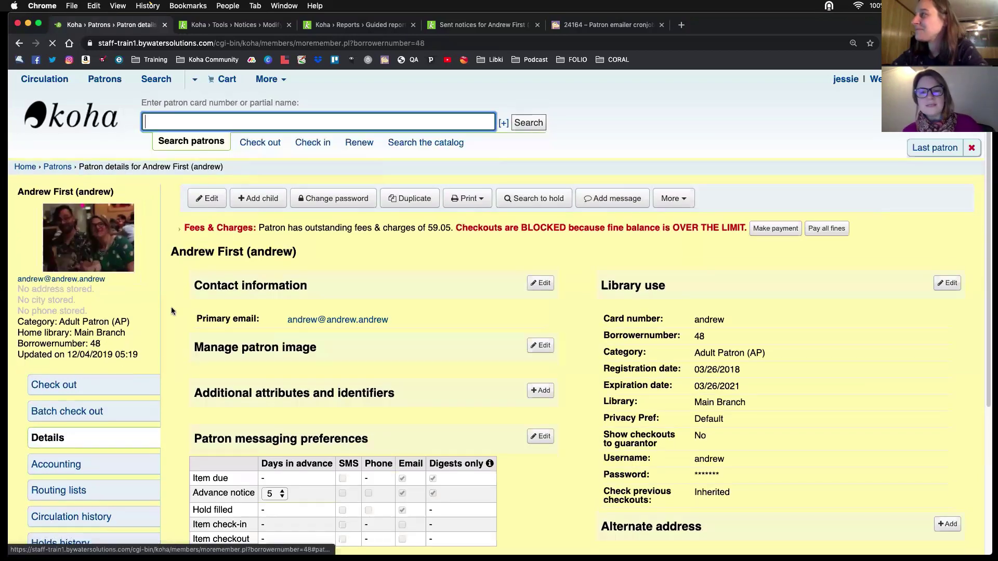
{"action": "scroll", "coordinate": [106, 398], "scroll_direction": "down", "scroll_amount": 2}
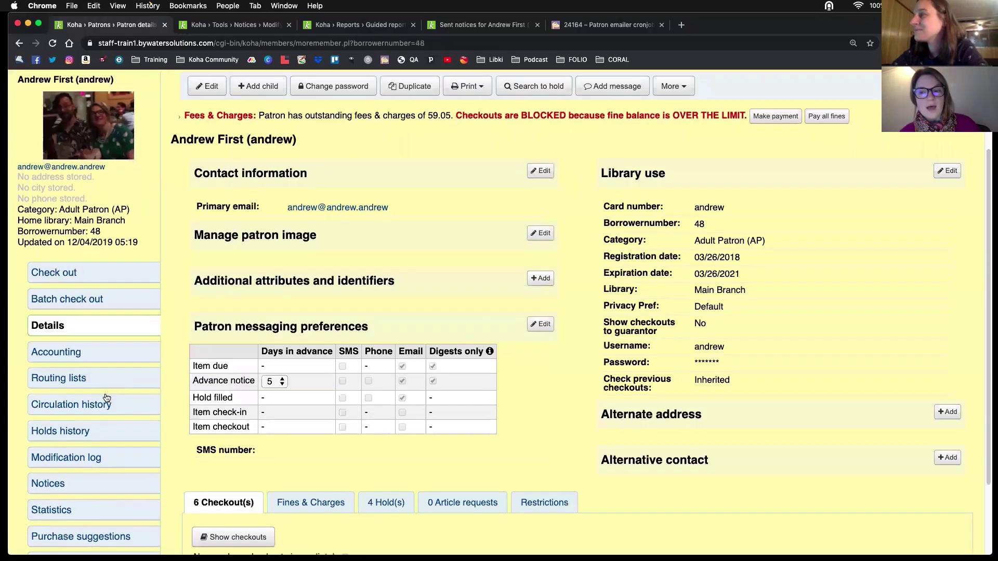
{"action": "left_click", "coordinate": [92, 483]}
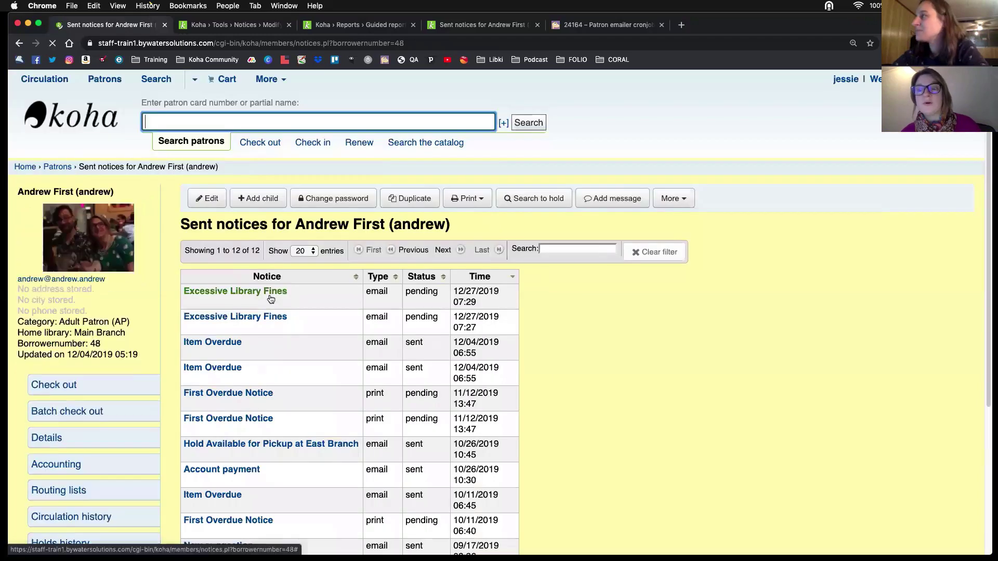
{"action": "left_click", "coordinate": [269, 292]}
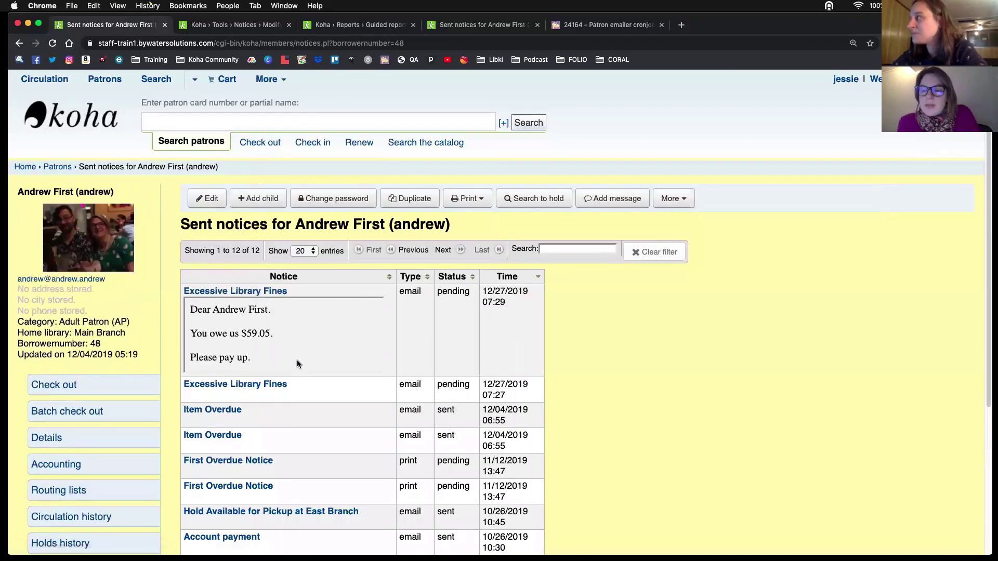